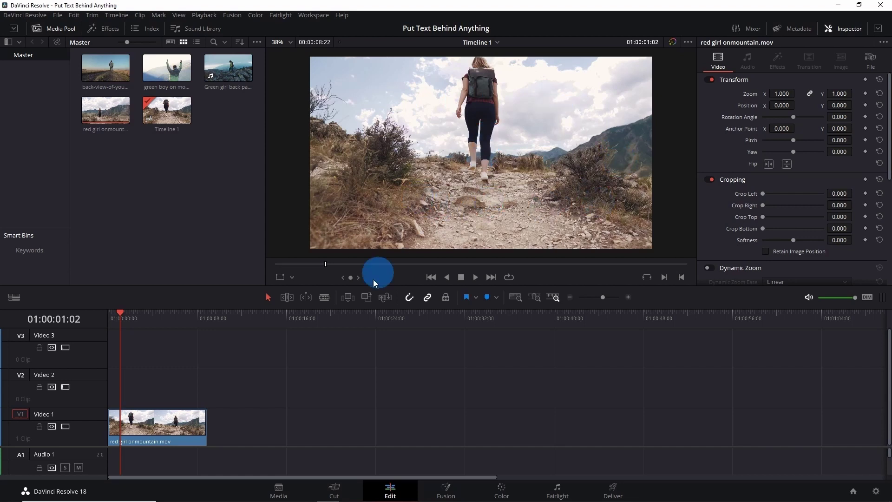
Step: Alt-drag a copy of the hiking clip from Video 1 onto Video 3
click(176, 430)
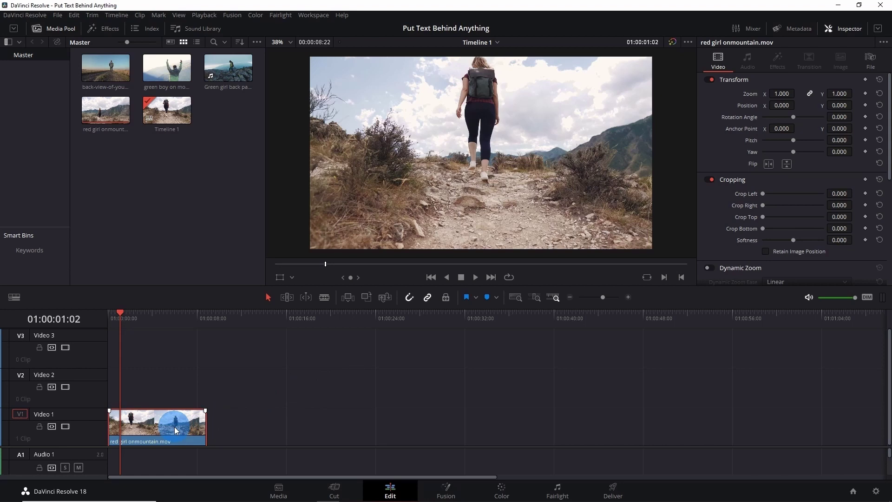
drag(176, 430, 175, 353)
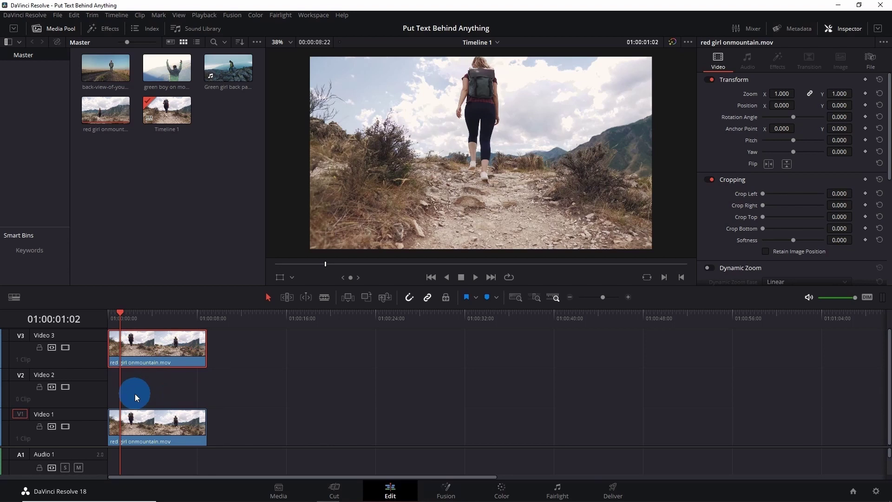
click(137, 50)
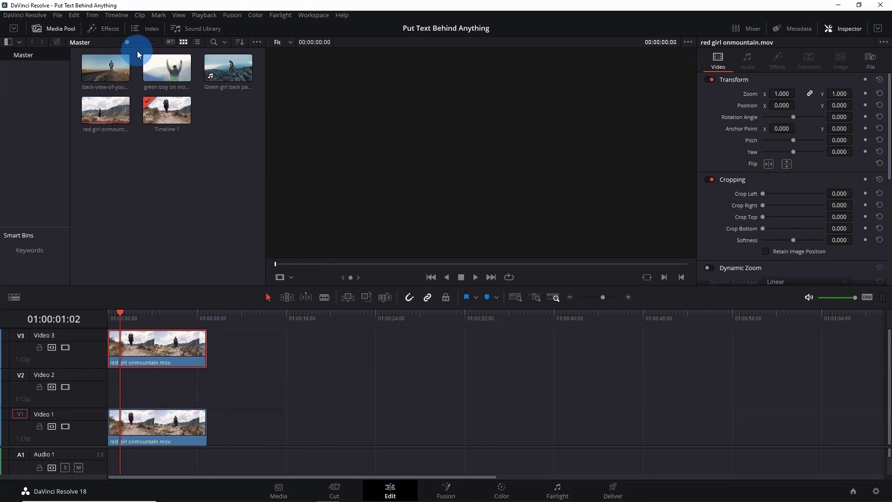
Step: Place a Text title from Toolbox > Titles on Video 2, extended to the clips' length
click(111, 31)
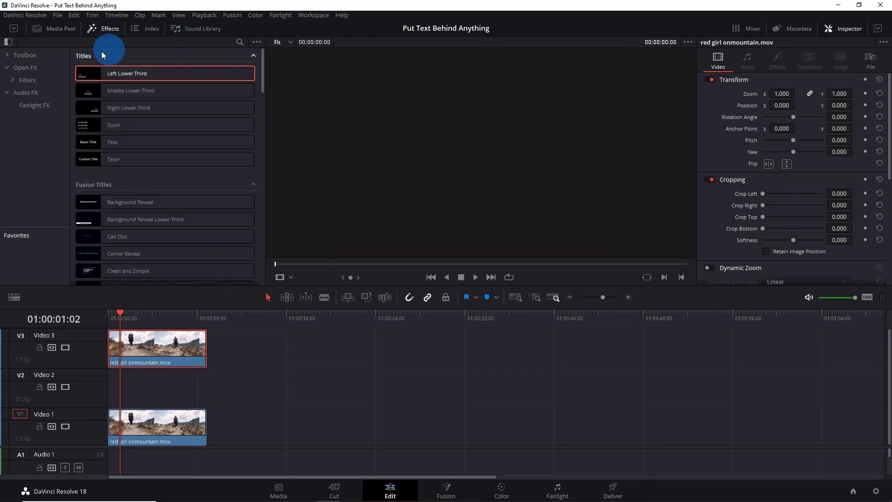
click(8, 56)
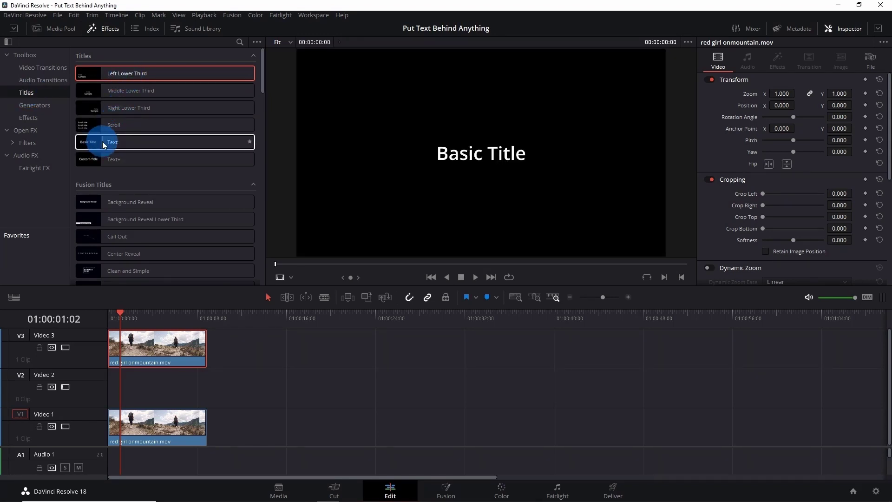
drag(122, 142, 107, 383)
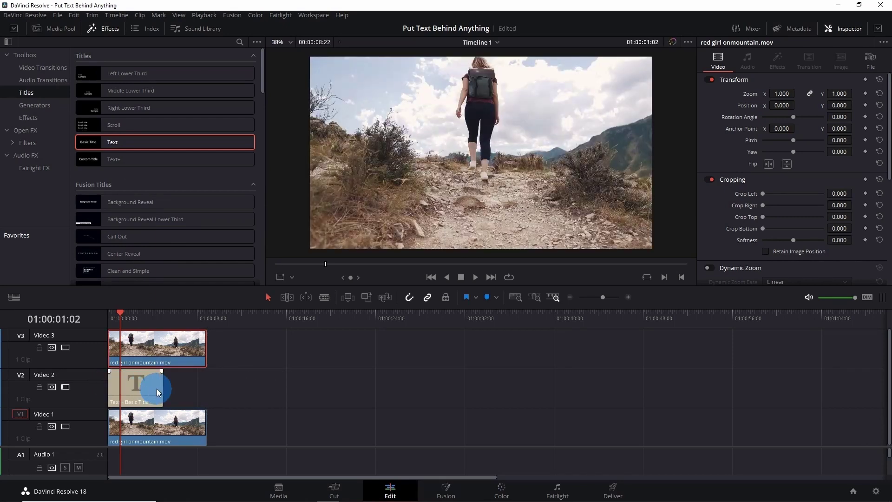
drag(161, 389, 203, 386)
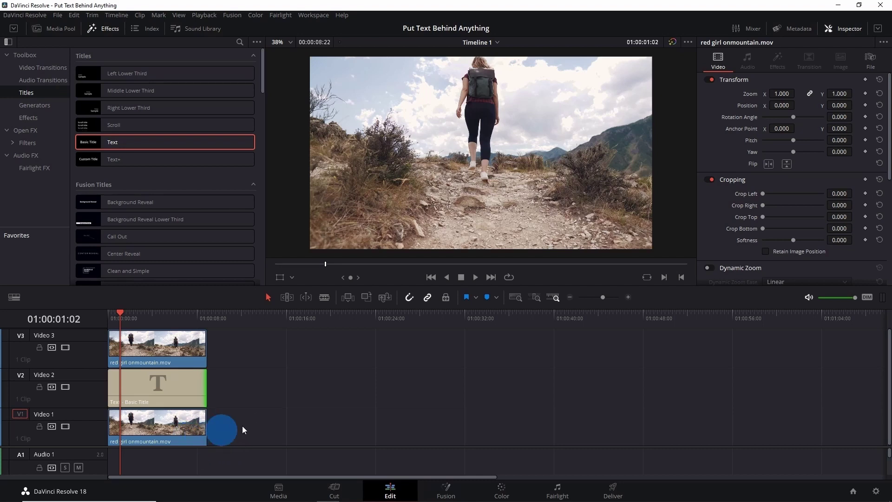
click(153, 351)
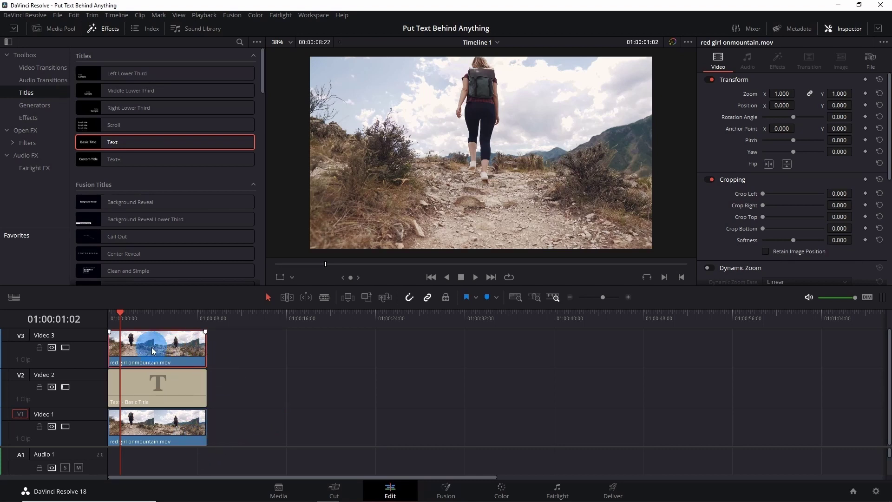
Step: Open the Color page for the Video 3 hiking clip and set the Qualifier to 3D mode
click(502, 493)
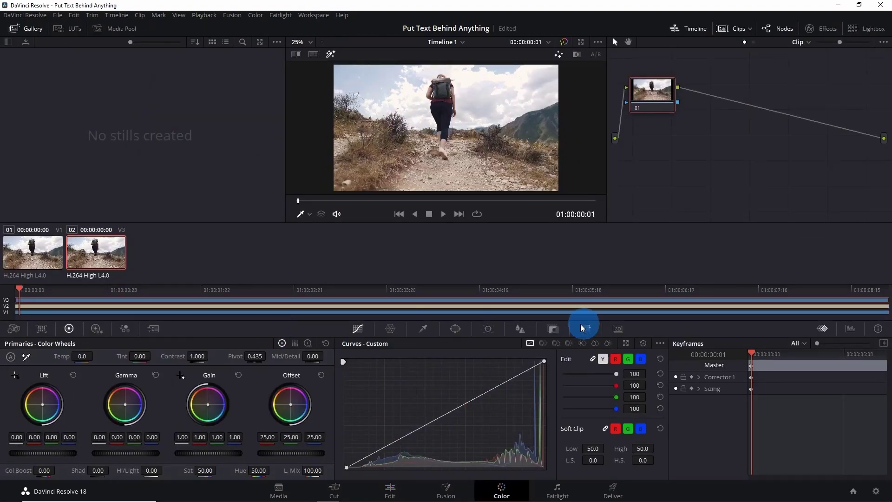
click(425, 331)
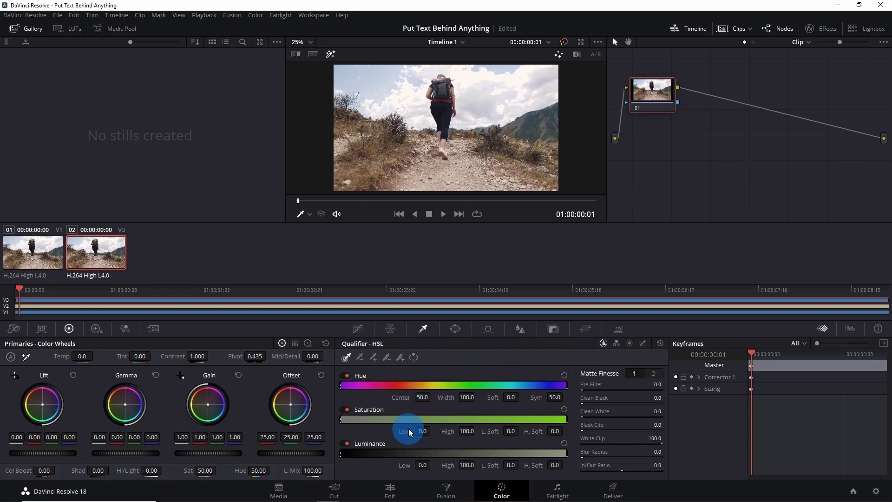
click(617, 344)
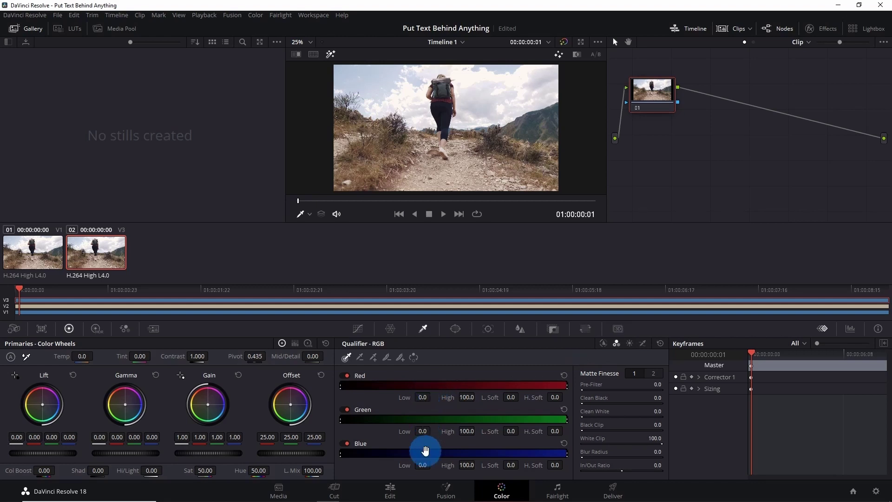
click(630, 344)
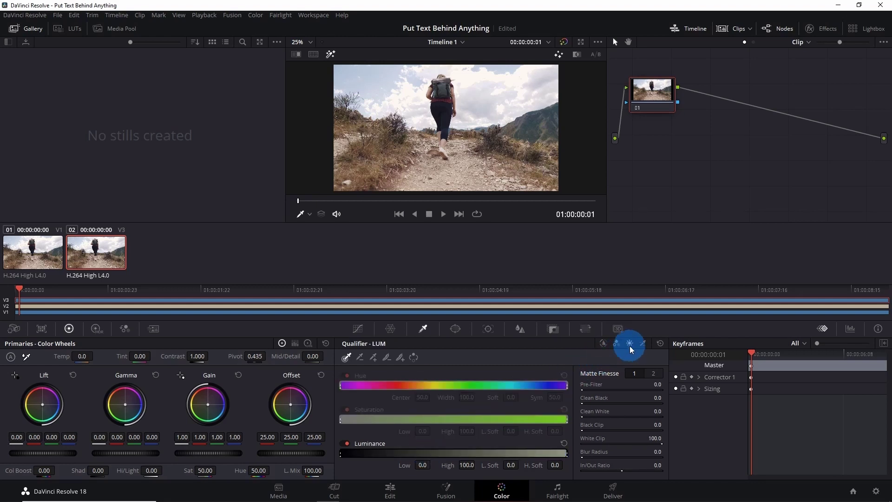
click(644, 343)
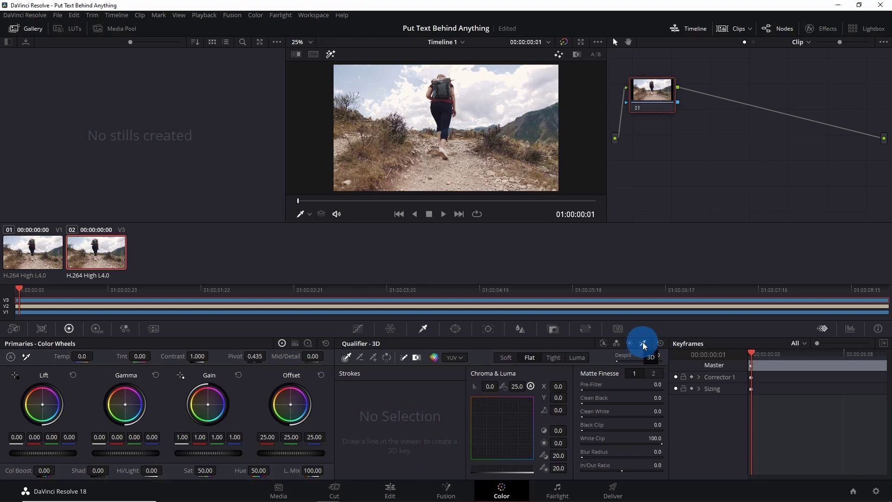
Step: At the first frame, stroke a 3D qualifier across the sky, enable Highlight, and invert the matte
key(Left)
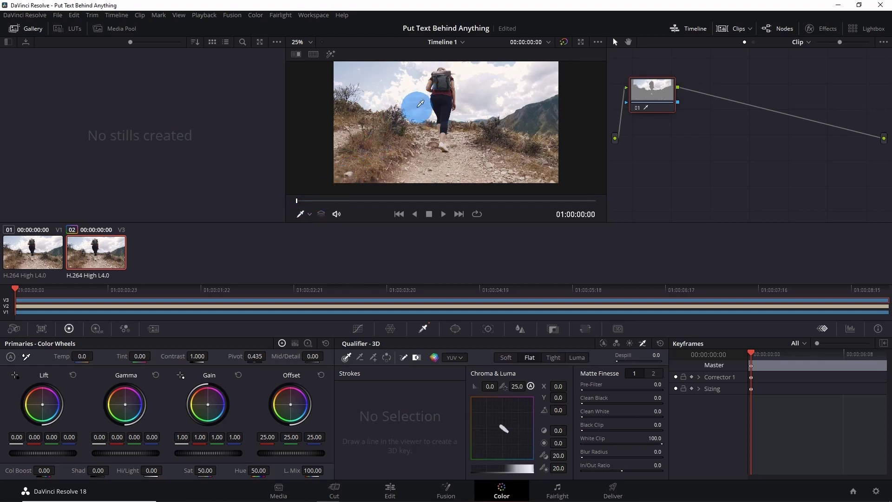
mouse_move(421, 103)
mouse_down()
mouse_move(401, 87)
mouse_move(334, 65)
mouse_move(433, 56)
mouse_move(541, 71)
mouse_move(530, 89)
mouse_move(490, 97)
mouse_move(481, 109)
mouse_up()
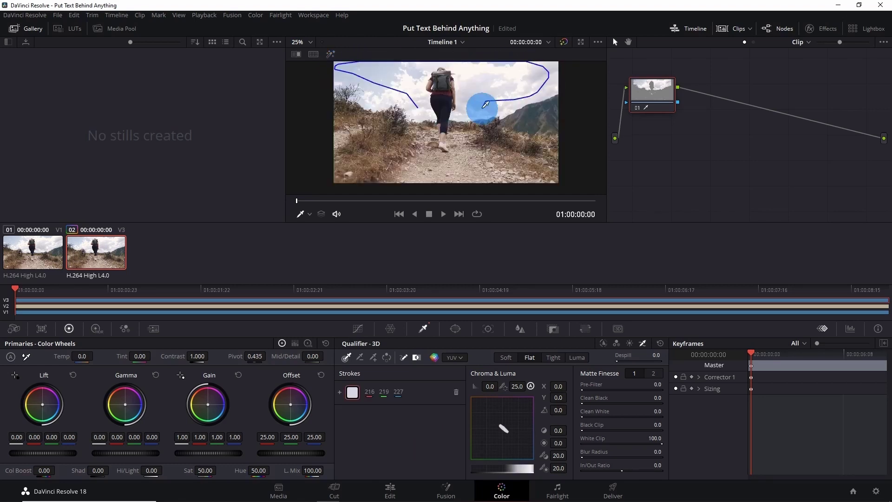
click(331, 55)
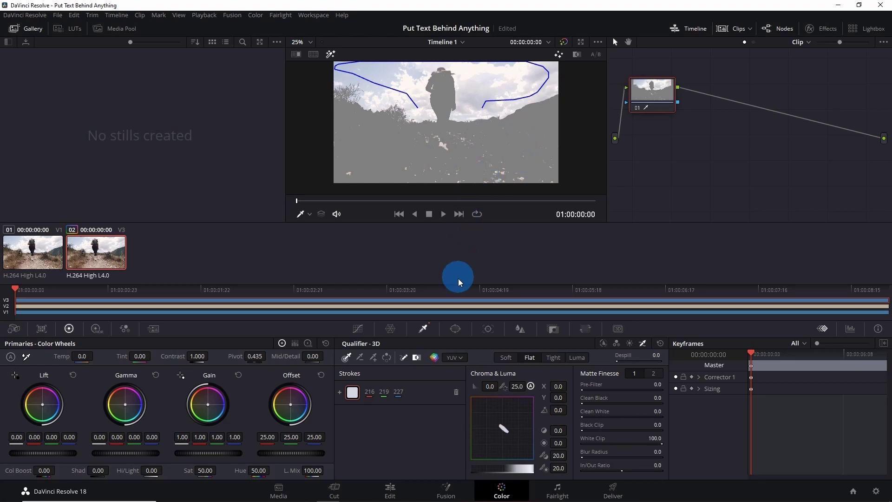
click(387, 357)
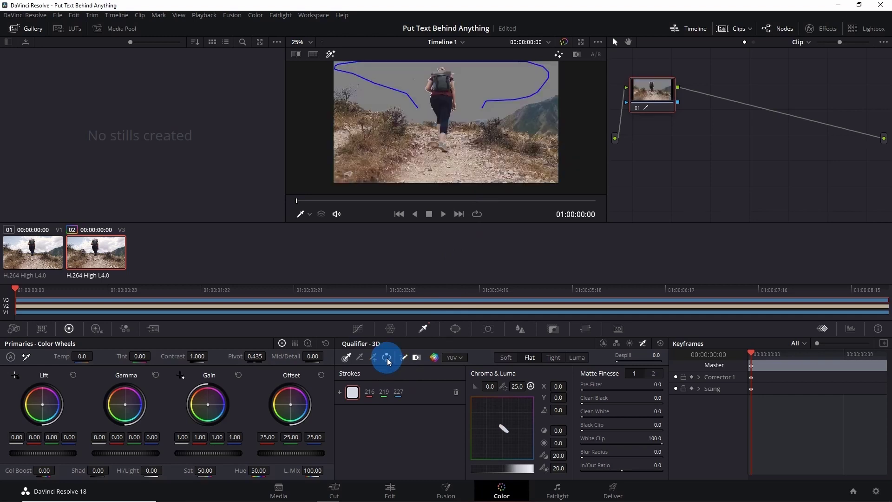
scroll(498, 114, up, 3)
scroll(501, 120, up, 1)
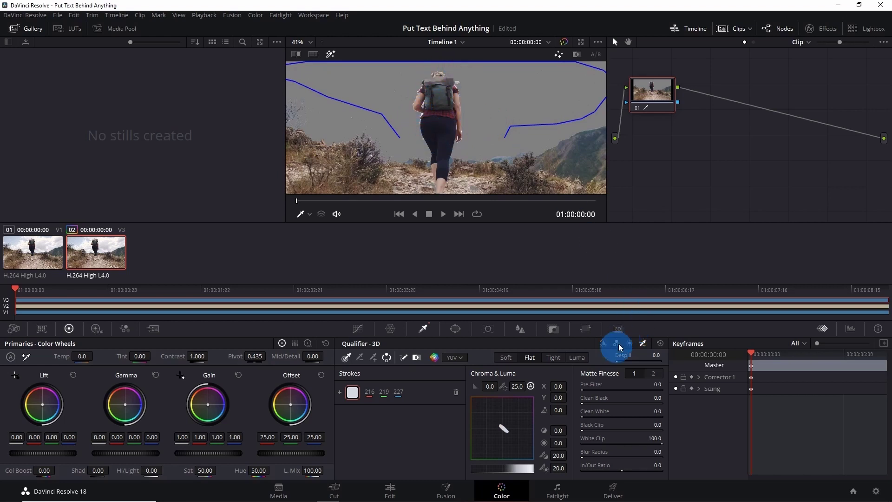
Step: Raise the Pre-Filter to about 17 and feed the node's key into a new Alpha Output
mouse_move(585, 390)
mouse_down()
mouse_move(663, 382)
mouse_move(550, 407)
mouse_move(682, 400)
mouse_move(582, 404)
mouse_up()
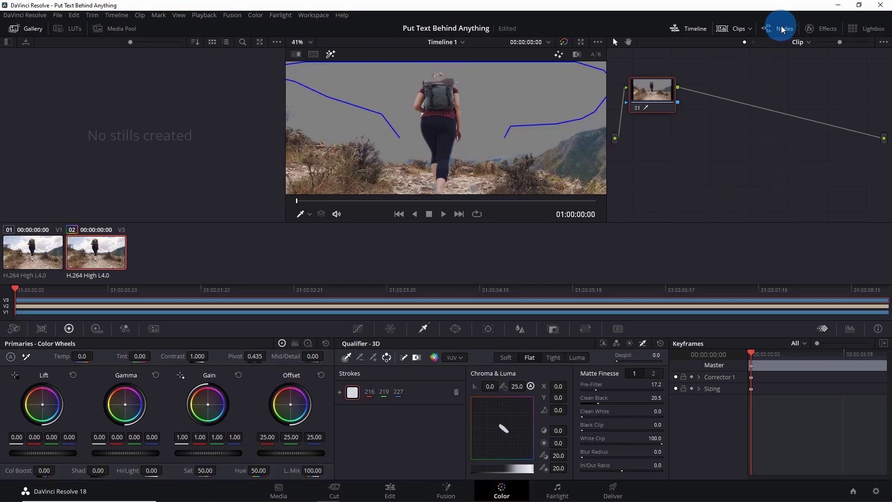
right_click(741, 133)
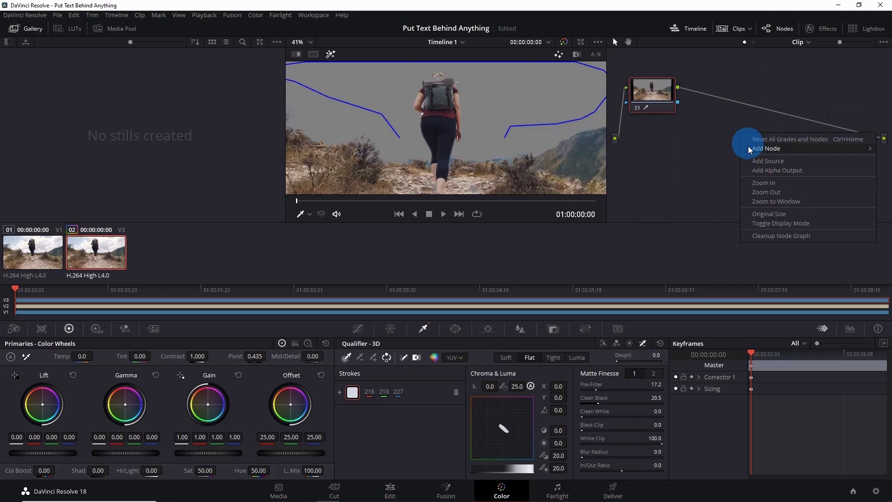
click(765, 170)
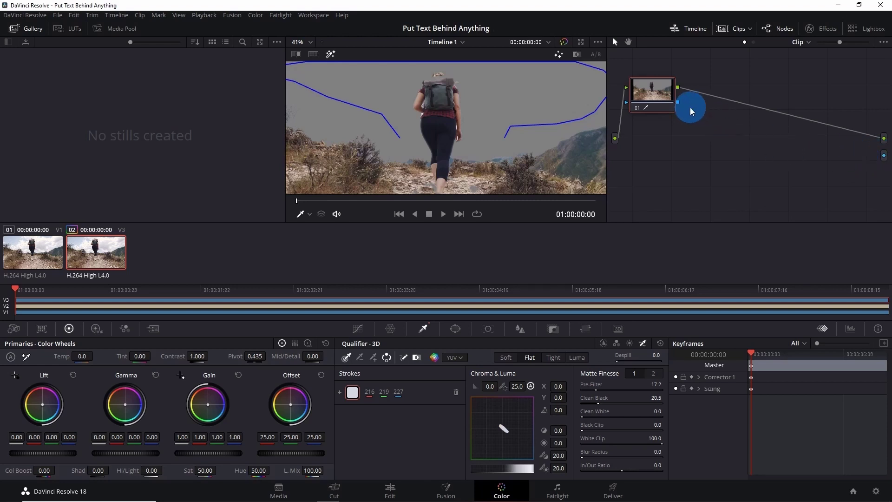
drag(678, 102, 884, 156)
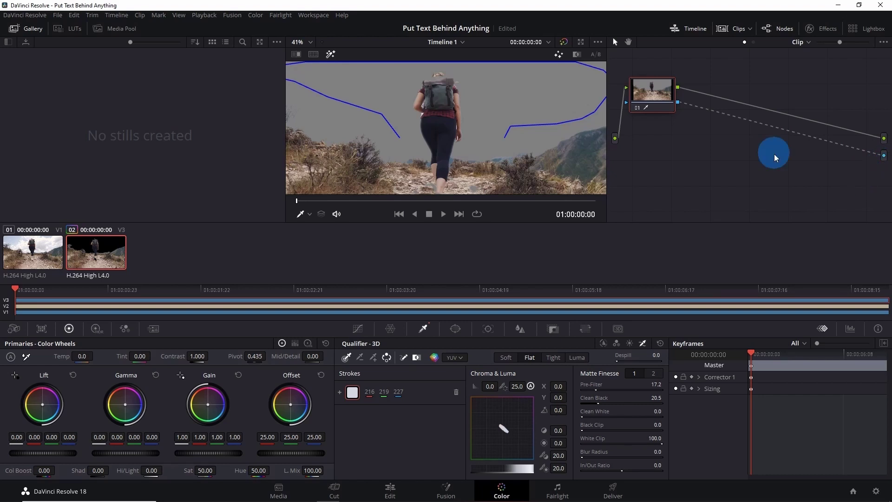
click(393, 497)
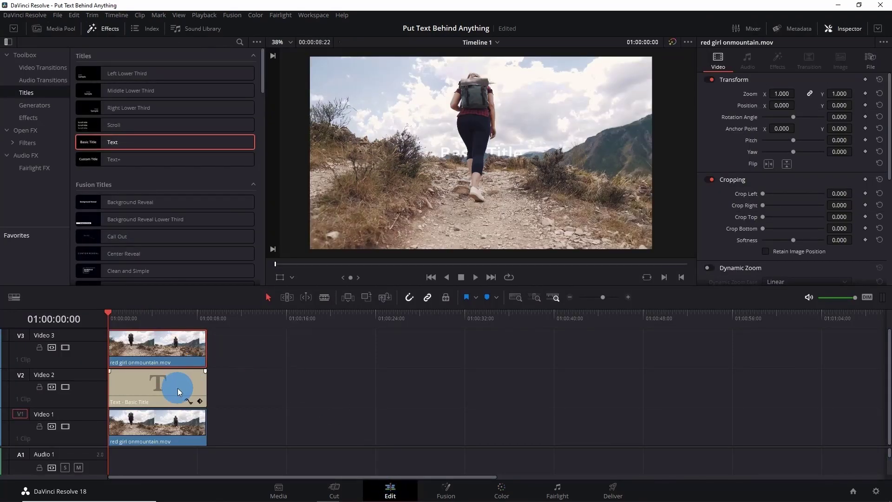
Step: Change the Video 2 title's text to TREKKING in the Impact font
click(163, 387)
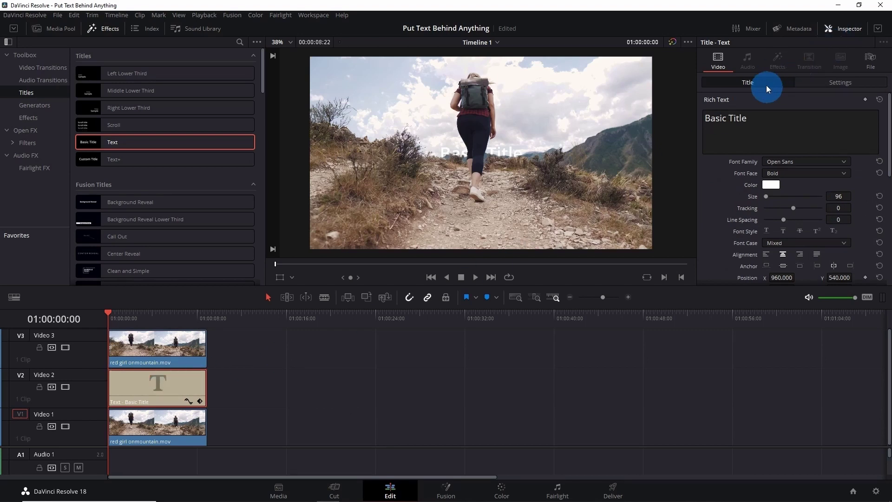
click(765, 123)
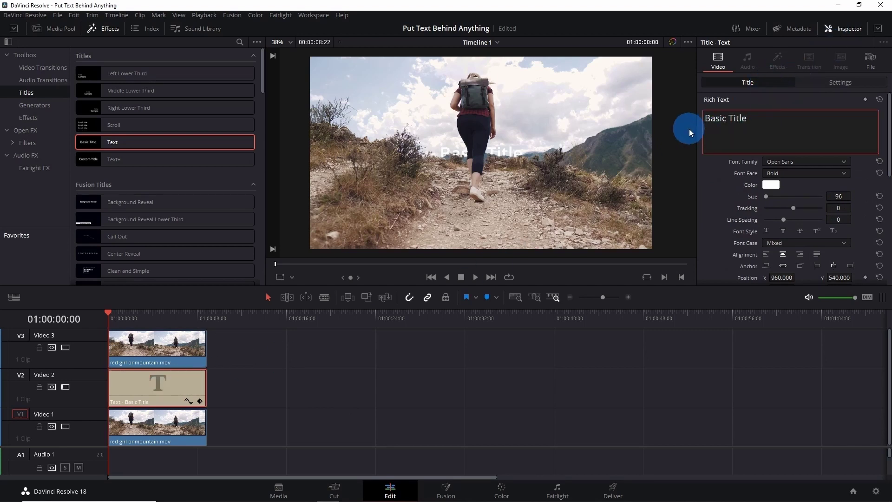
triple_click(731, 124)
text(T)
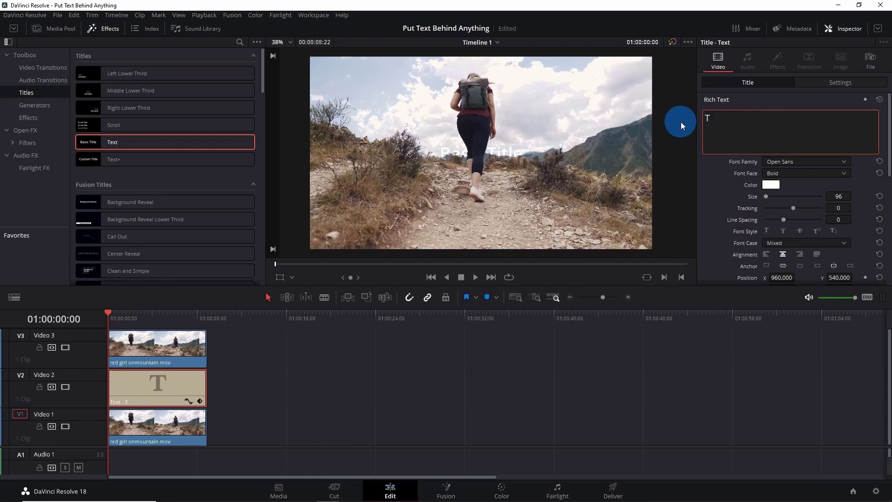
text(REKKING)
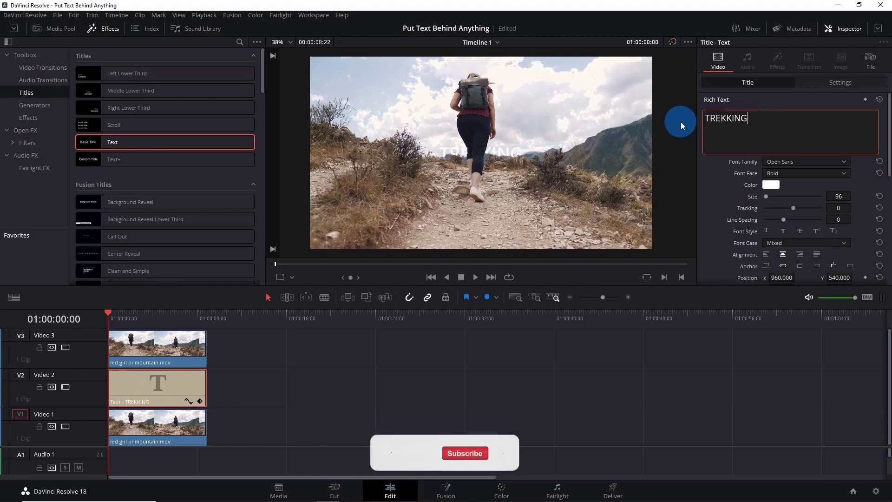
click(841, 161)
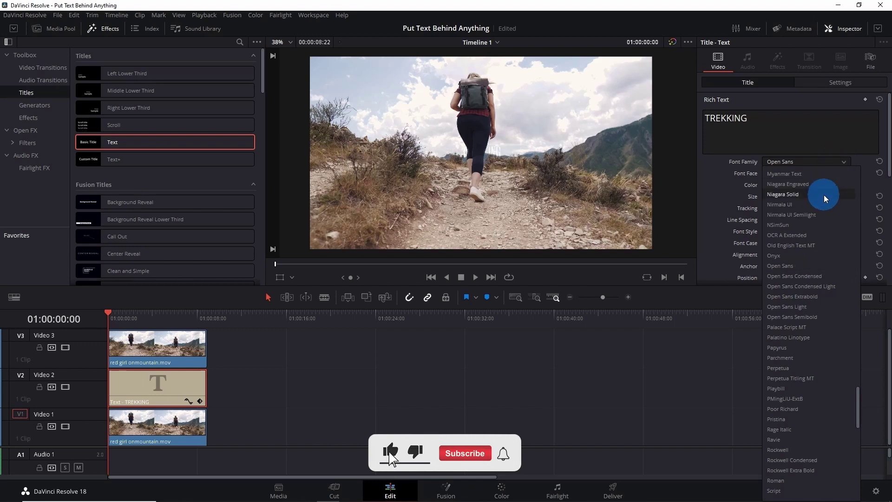
scroll(820, 228, up, 3)
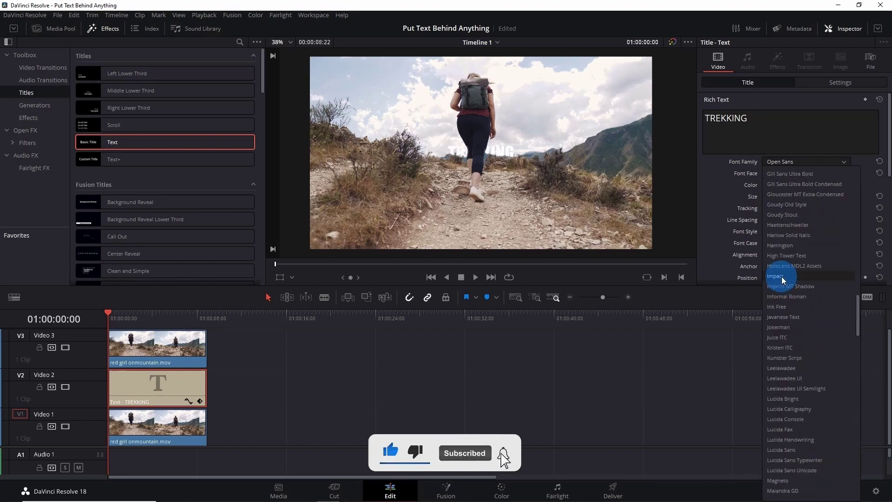
click(781, 277)
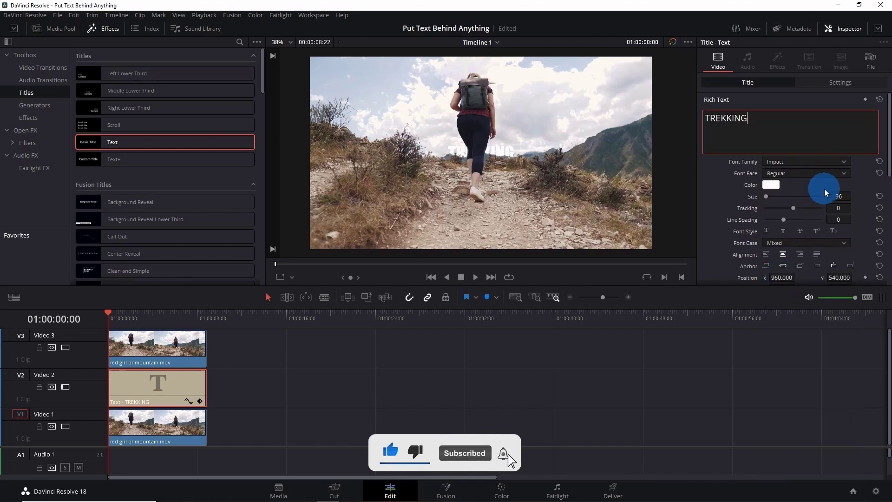
Step: Make TREKKING olive-yellow, size 475, move it near the frame's top, and preview playback
click(771, 185)
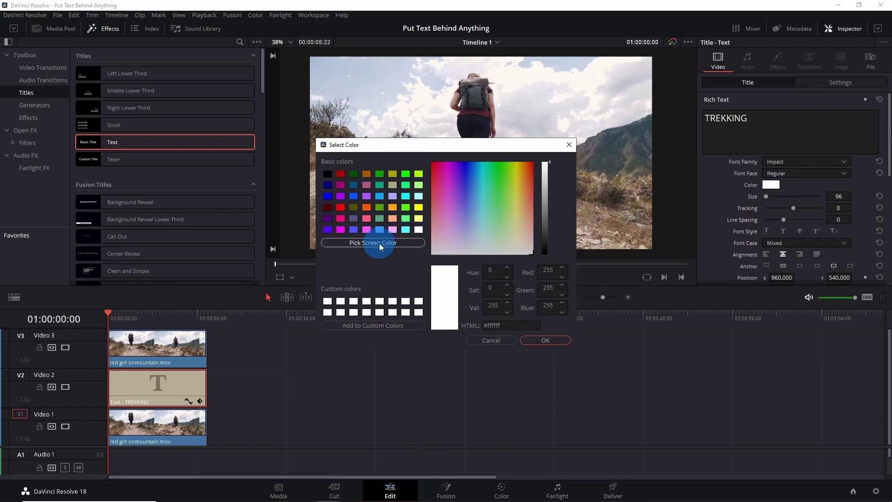
click(392, 209)
click(395, 176)
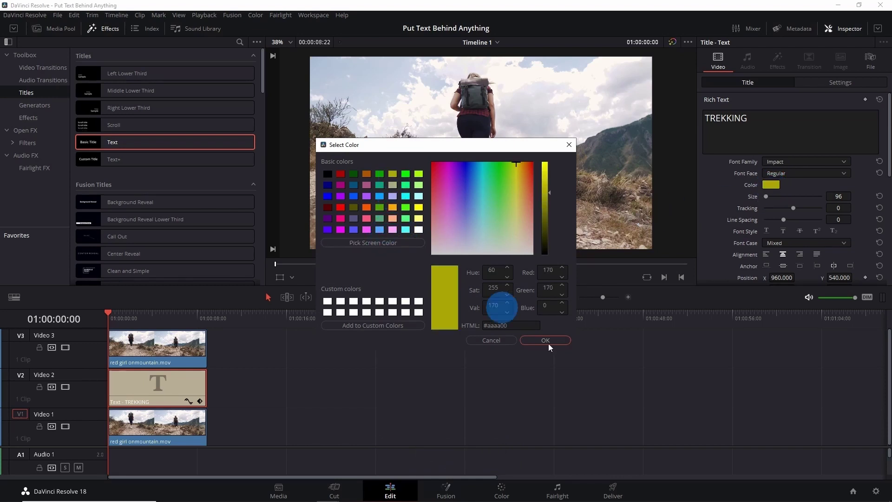
click(547, 341)
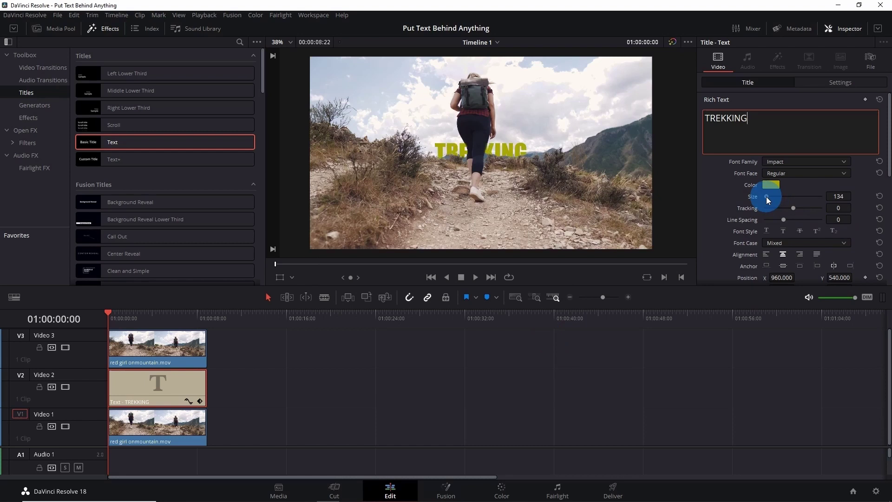
drag(767, 199, 781, 195)
scroll(831, 200, down, 3)
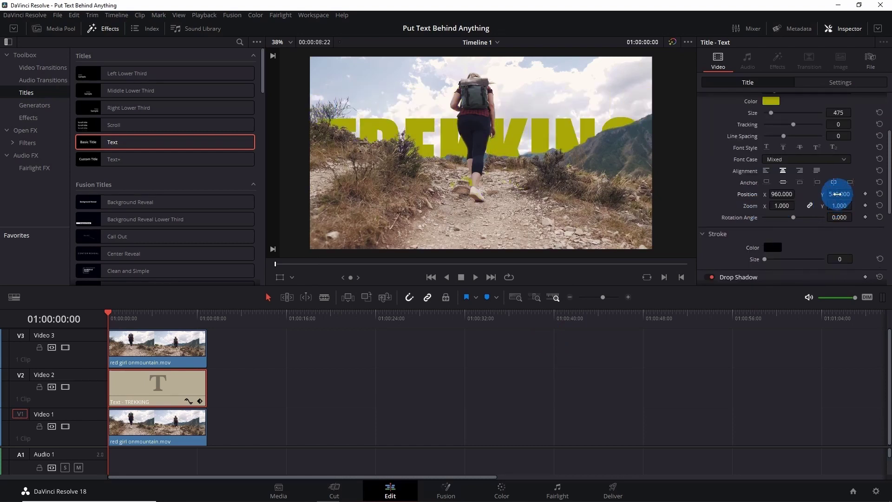
drag(838, 193, 79, 316)
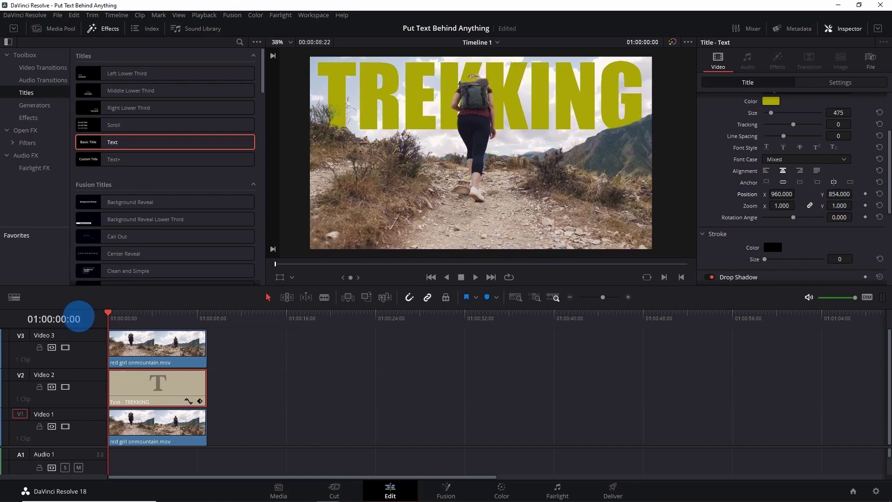
key(space)
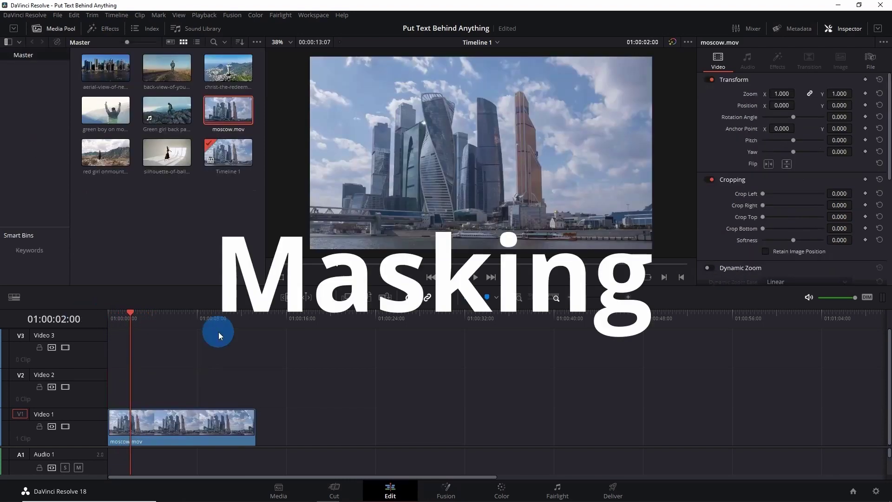
key(space)
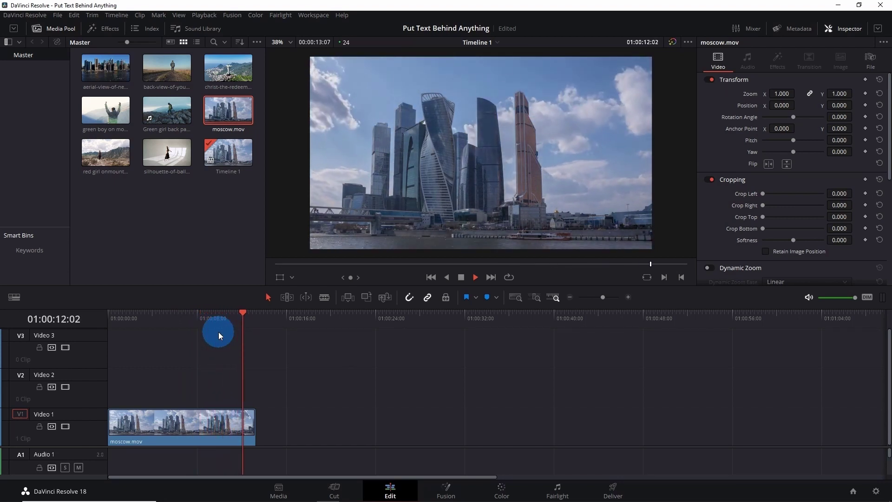
Step: Copy moscow.mov onto Video 3 and stretch a Text title on Video 2 to its full length
click(172, 428)
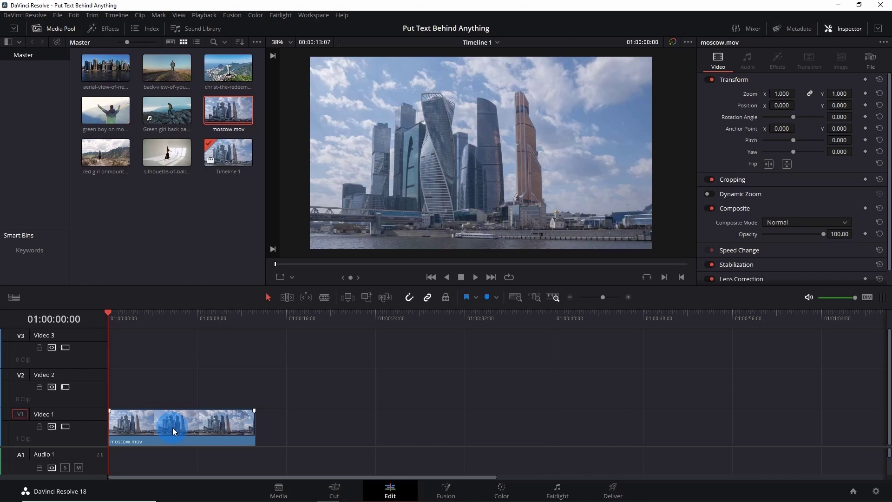
drag(172, 428, 208, 397)
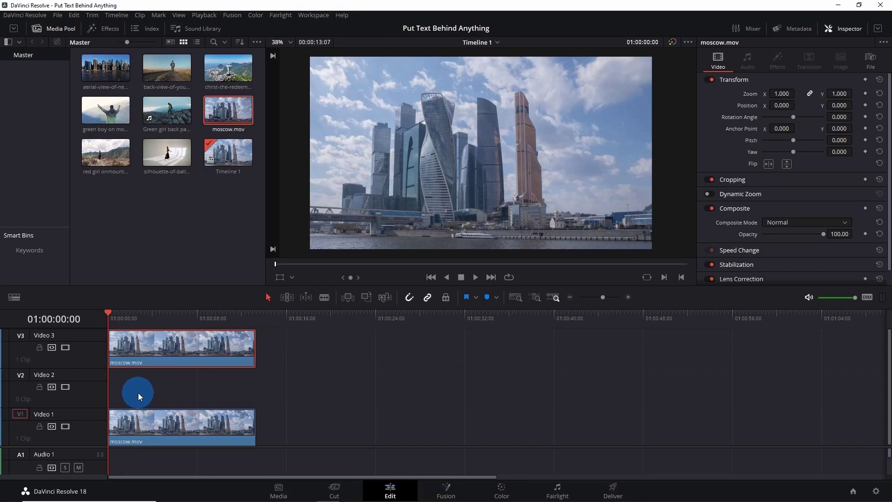
click(96, 36)
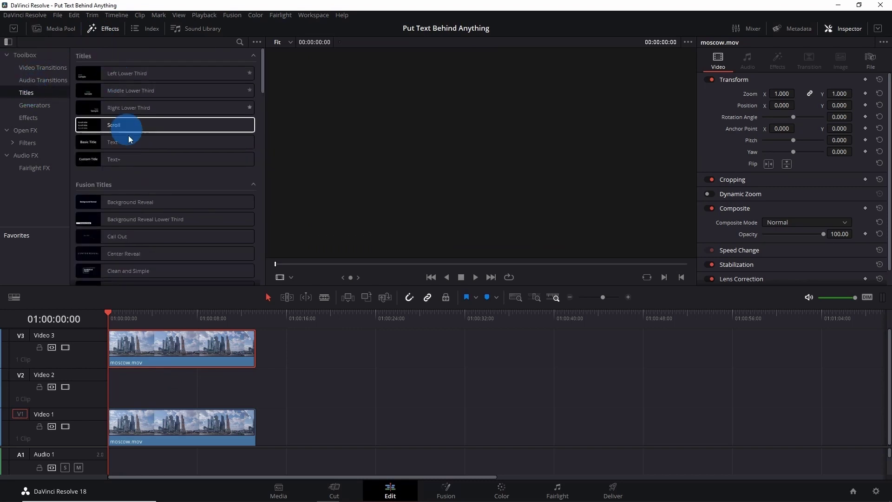
click(130, 147)
drag(129, 144, 99, 398)
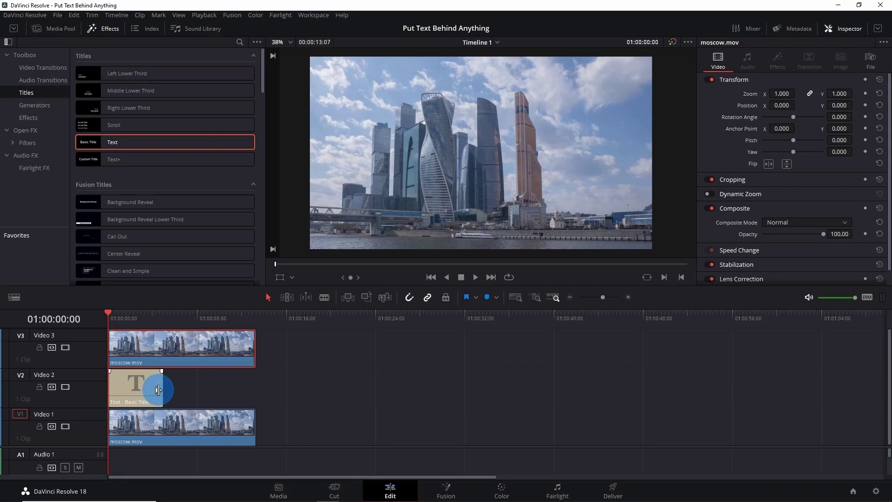
drag(161, 390, 247, 385)
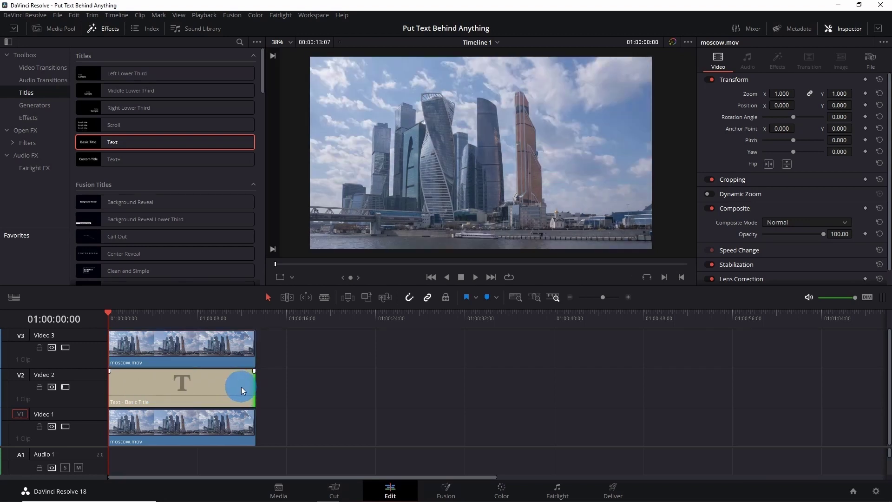
click(241, 386)
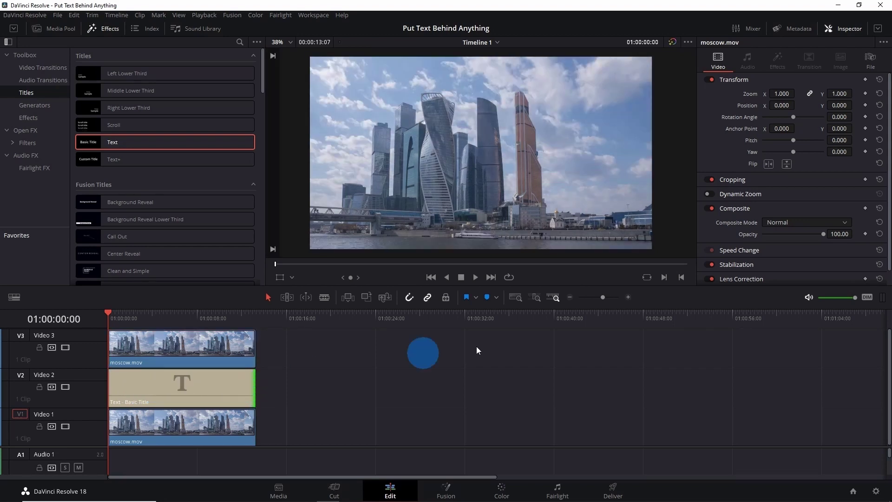
click(216, 351)
click(508, 491)
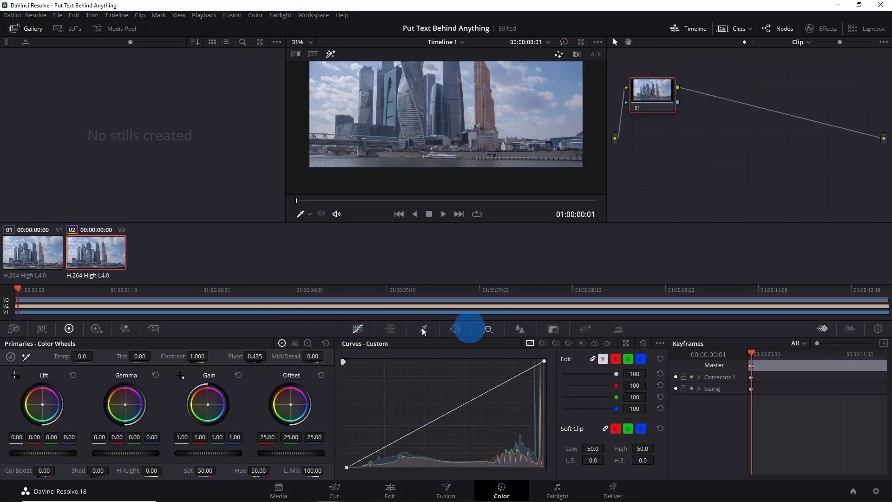
Step: Draw a Curve power window along the Moscow building tops, enclosing the lower frame
click(455, 330)
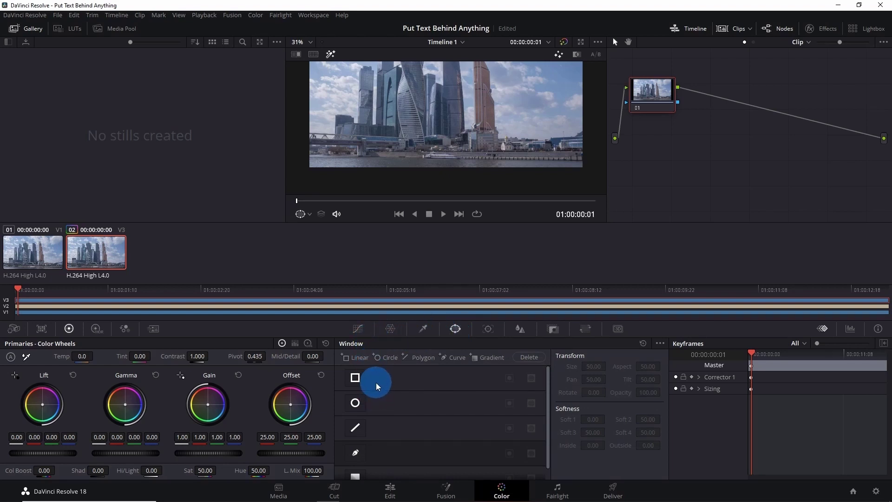
click(355, 453)
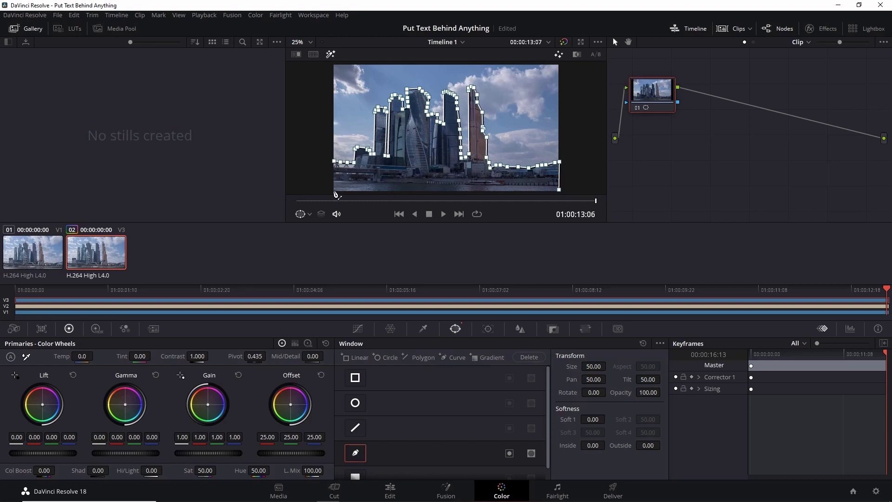
click(334, 190)
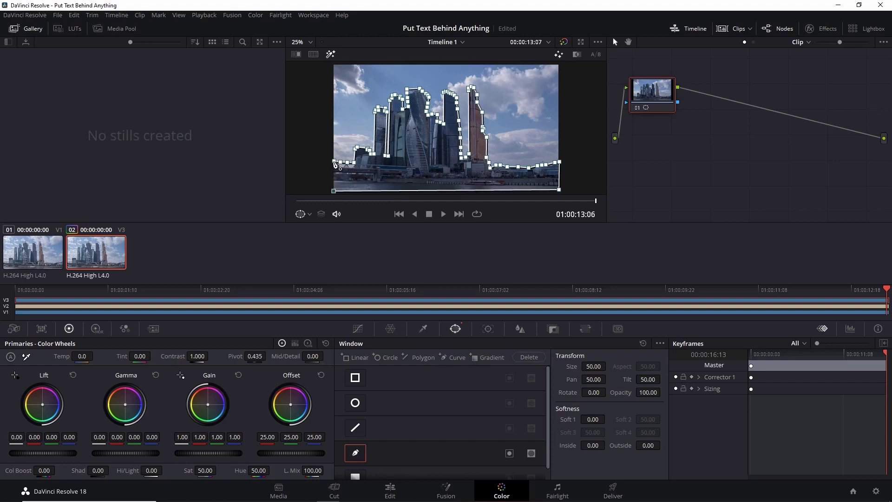
click(456, 335)
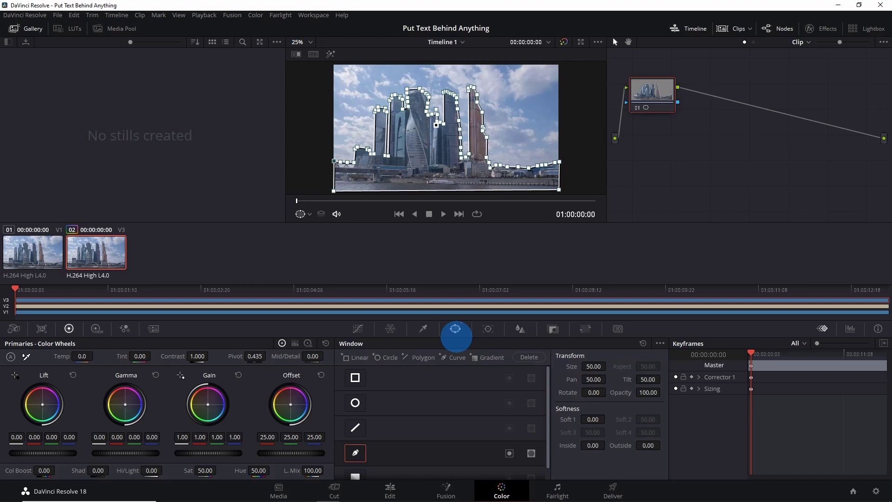
Step: Track the skyline curve window forward through the entire Moscow clip, then deselect its point
click(488, 329)
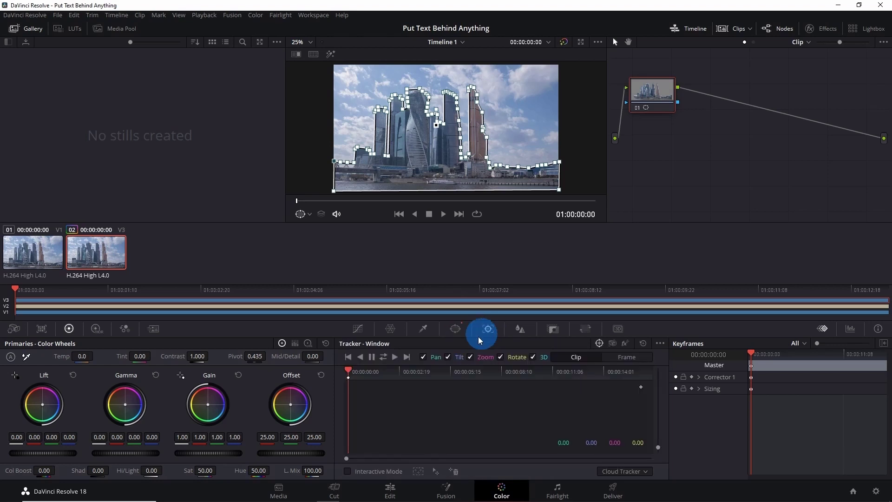
click(382, 357)
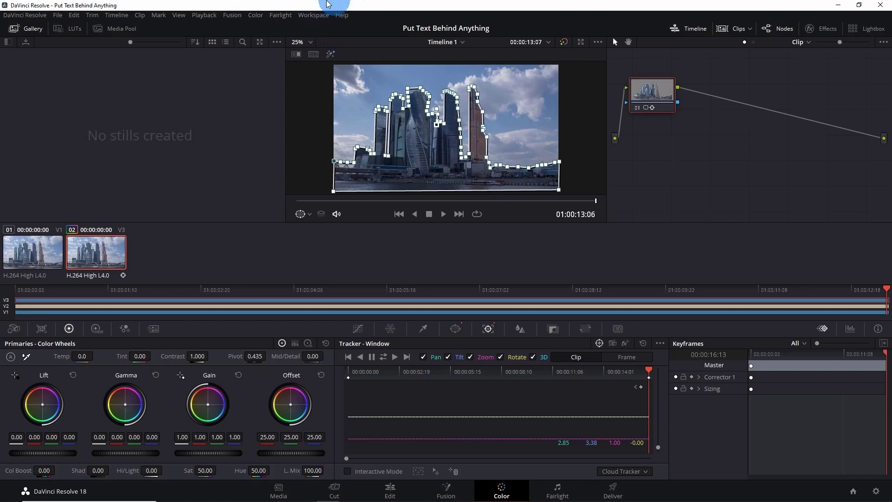
click(435, 80)
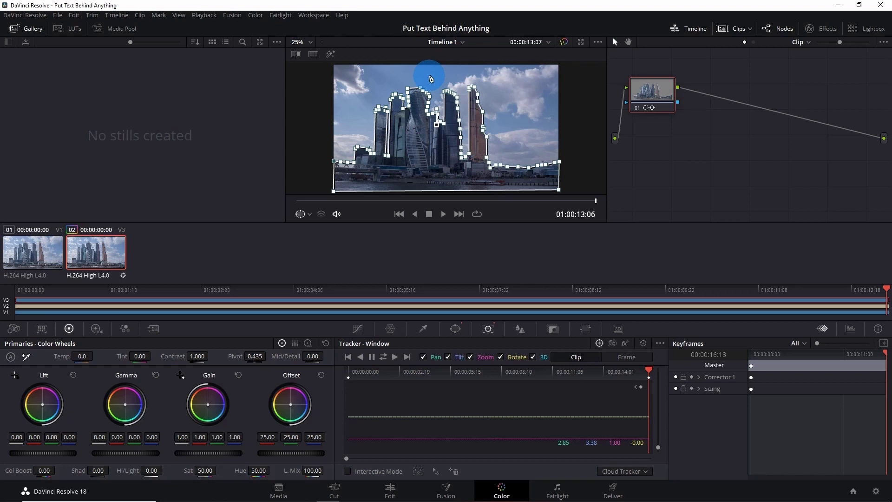
Step: Preview the mask in highlight and connect the node's key to a new Alpha Output
click(332, 56)
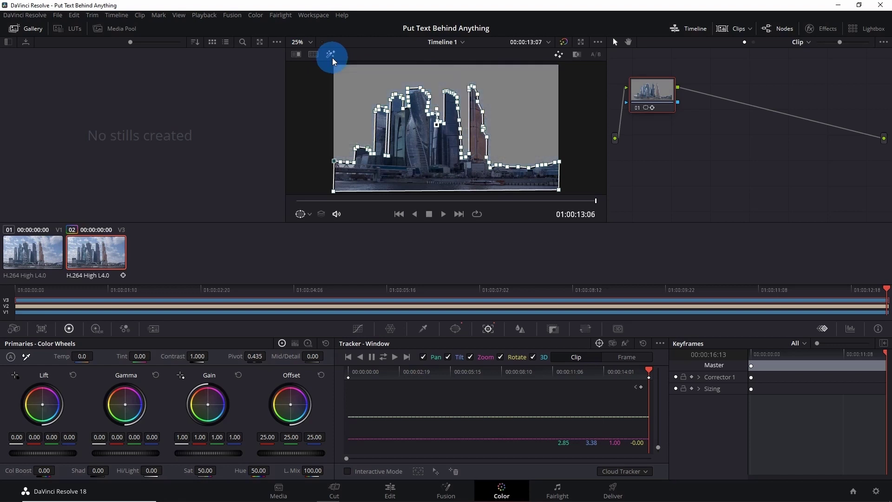
click(357, 101)
mouse_move(357, 101)
mouse_down()
mouse_move(380, 87)
mouse_move(506, 95)
mouse_move(515, 150)
mouse_move(416, 185)
mouse_move(359, 175)
mouse_move(466, 154)
mouse_move(482, 84)
mouse_move(376, 93)
mouse_move(607, 171)
mouse_move(673, 149)
mouse_move(779, 41)
mouse_up()
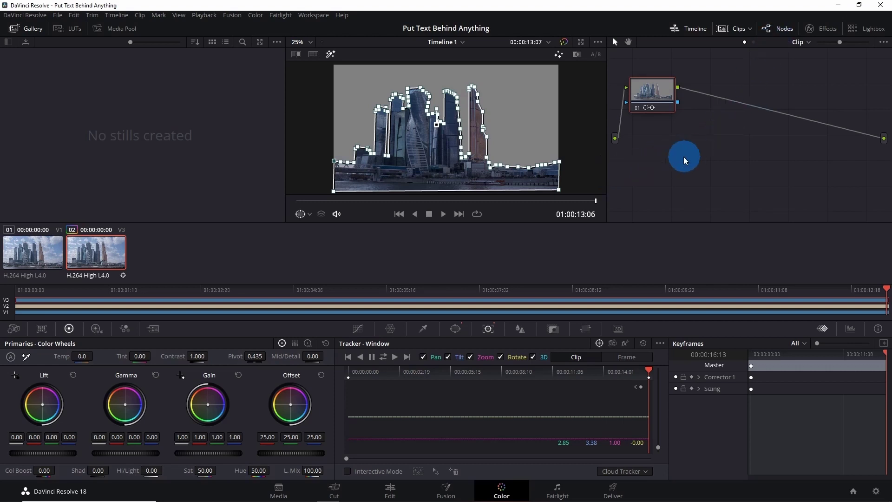
right_click(691, 147)
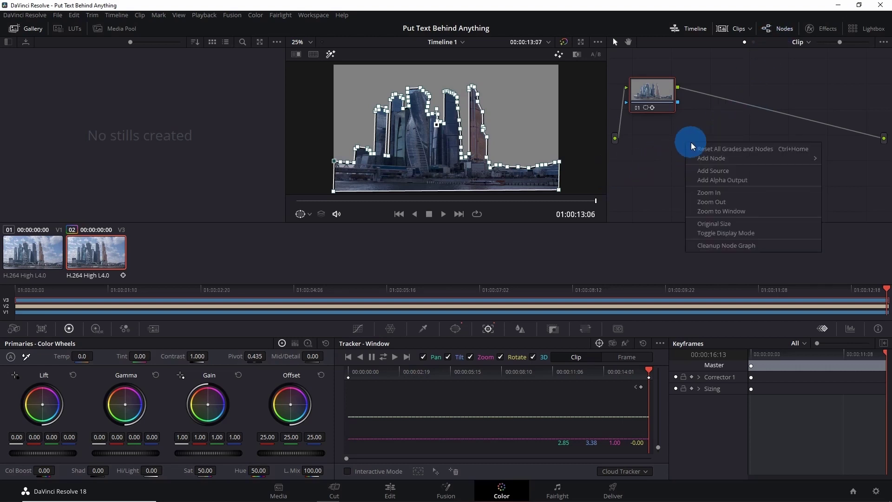
click(714, 185)
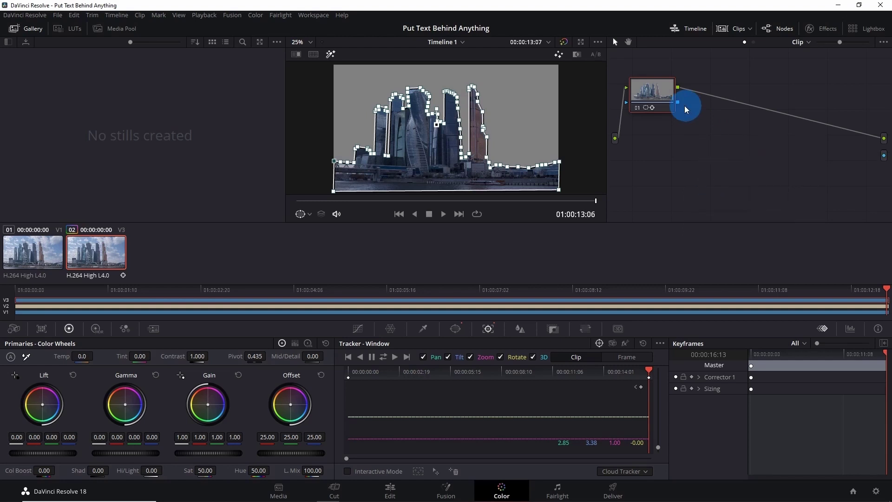
drag(678, 106, 884, 155)
Step: Turn the viewer mask overlay Off and set the window's Soft 1 to 0.52
click(300, 213)
click(309, 214)
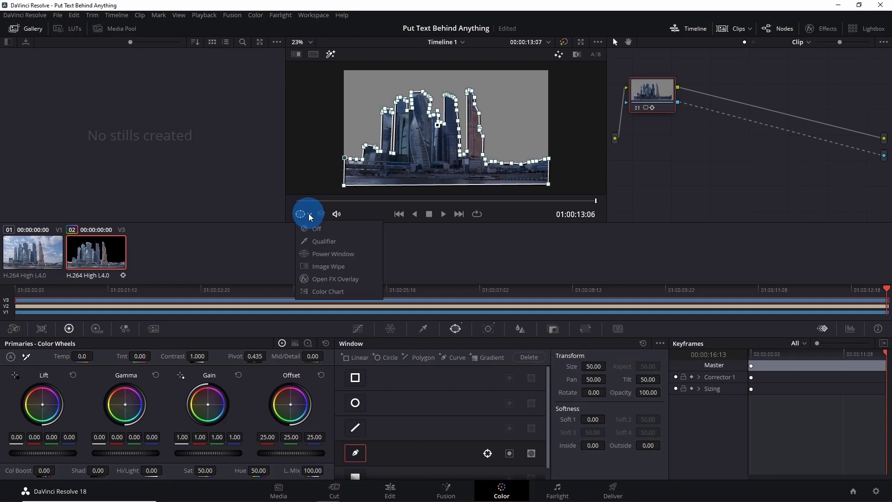
click(315, 228)
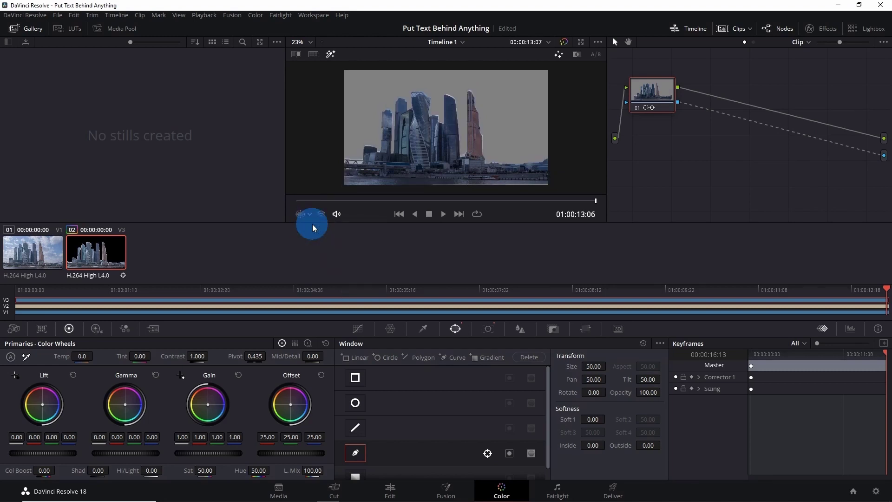
scroll(445, 160, up, 4)
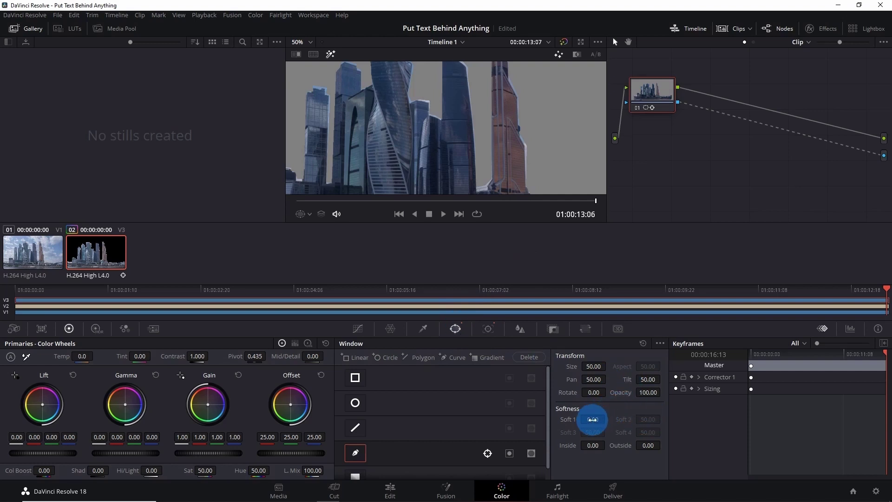
drag(593, 420, 604, 420)
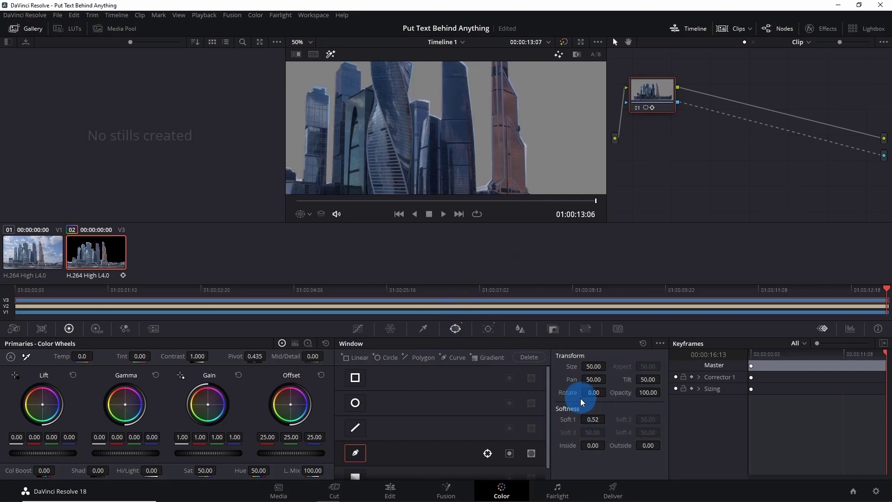
Step: On the Edit page, change the V2 title's text to MOSCOW in the Impact font
click(390, 489)
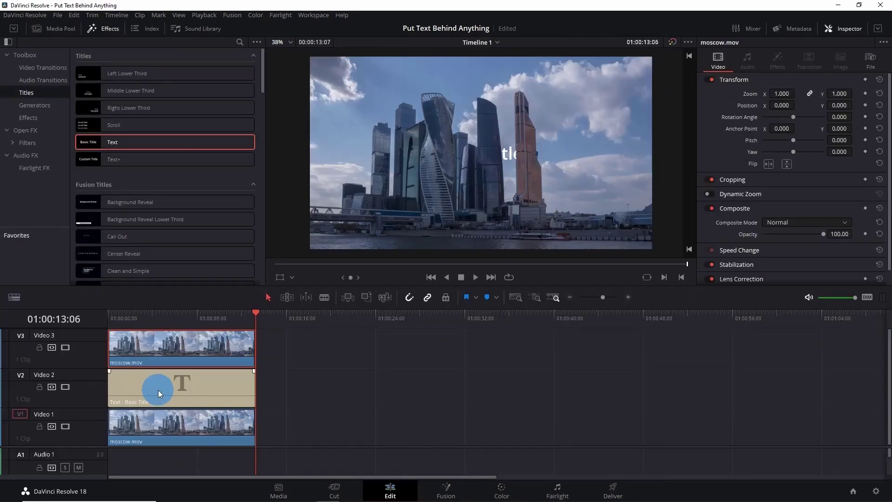
click(182, 382)
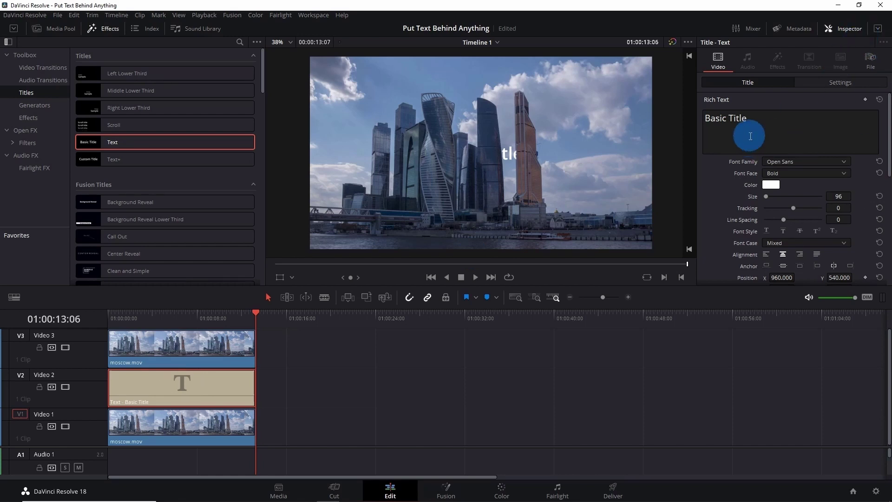
drag(750, 136, 698, 121)
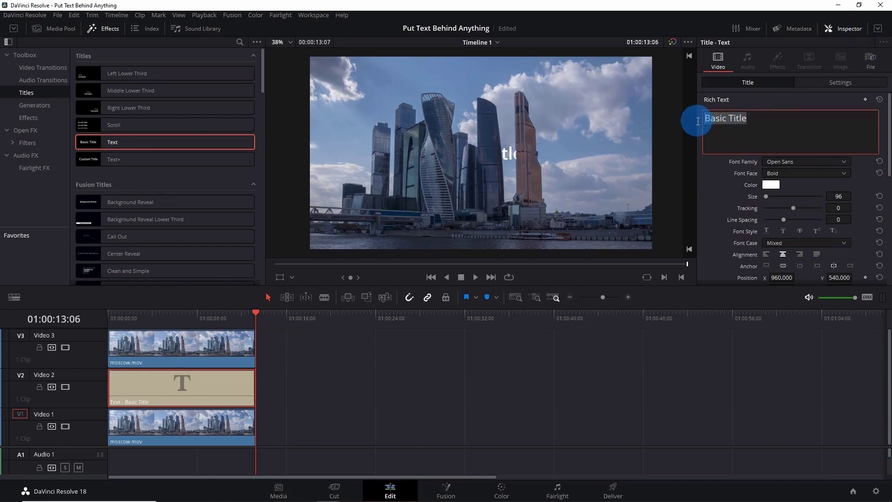
text(MOSCOW)
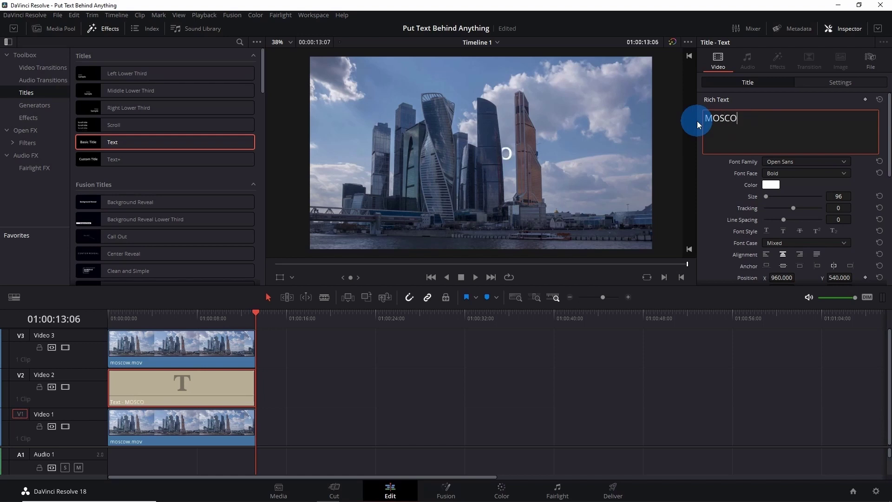
click(814, 161)
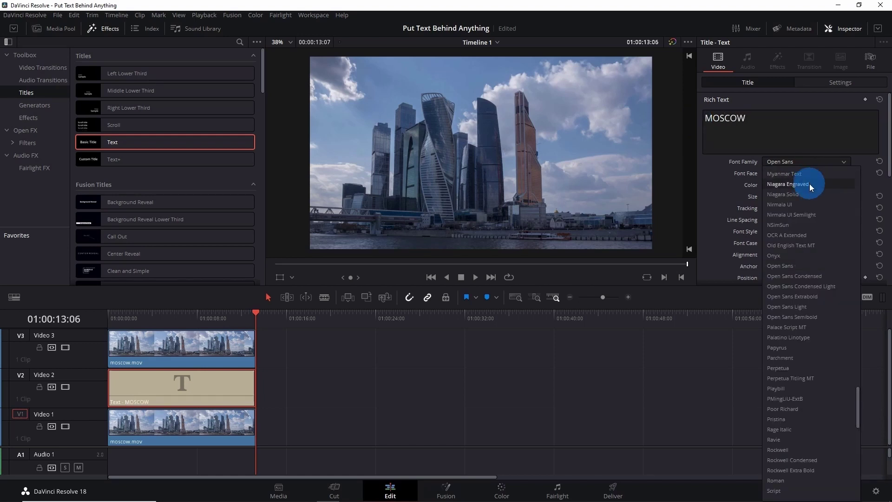
scroll(801, 221, up, 15)
click(786, 186)
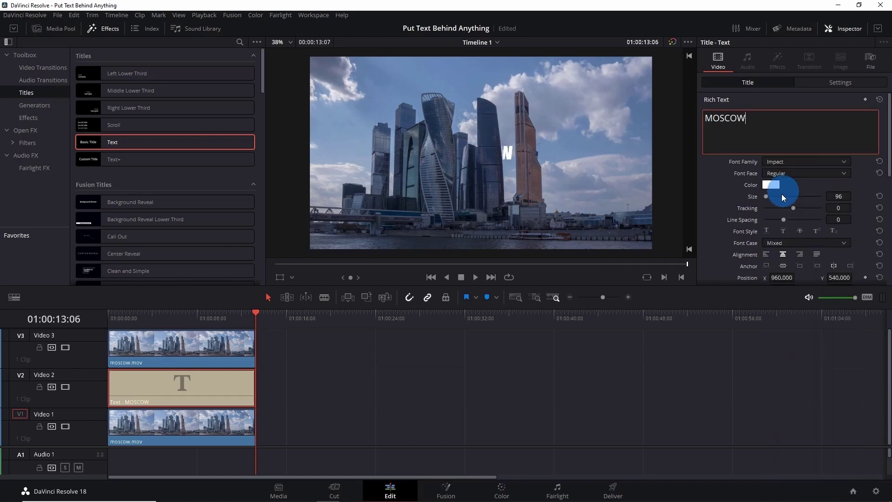
Step: Set the MOSCOW title to size 505 and Position Y 785
mouse_move(841, 196)
mouse_down()
mouse_move(860, 201)
mouse_move(468, 246)
mouse_move(855, 185)
mouse_up()
scroll(852, 193, down, 3)
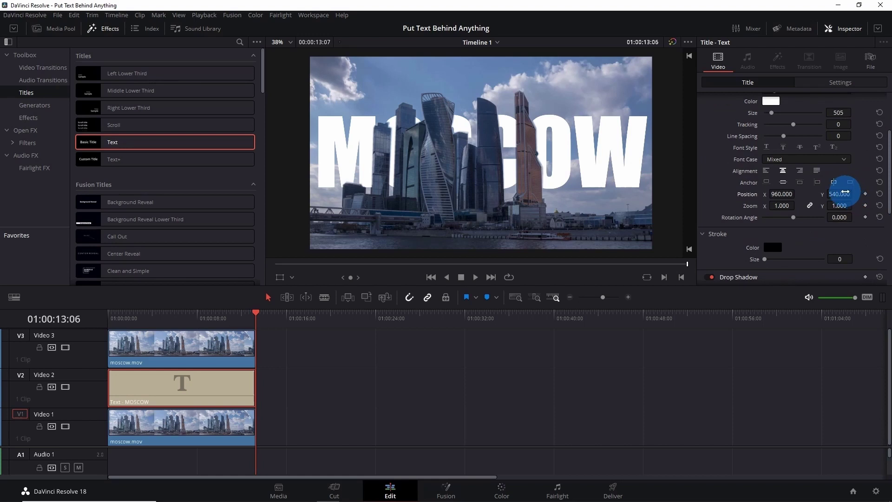
mouse_move(842, 193)
mouse_down()
mouse_move(835, 197)
mouse_move(855, 194)
mouse_move(835, 195)
mouse_up()
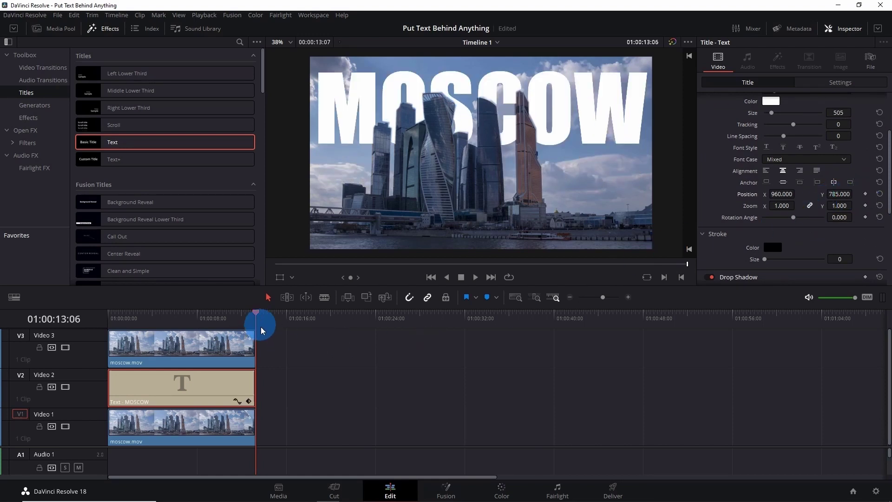
drag(256, 310, 100, 303)
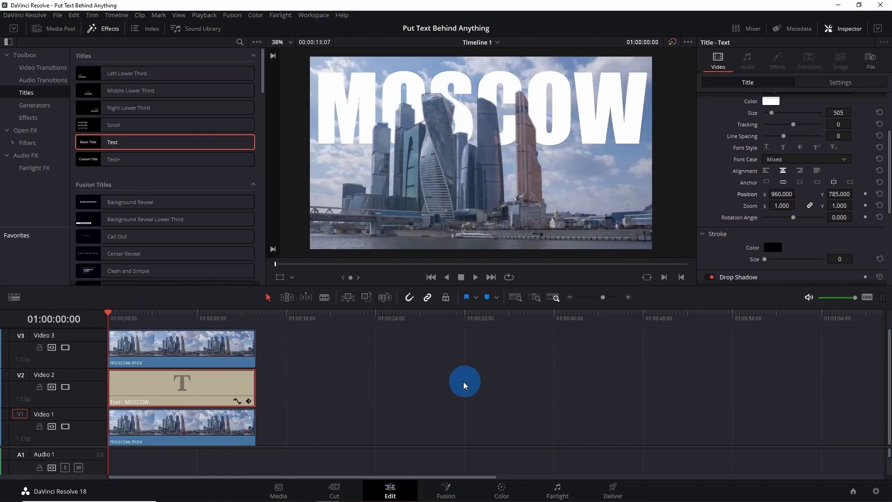
key(space)
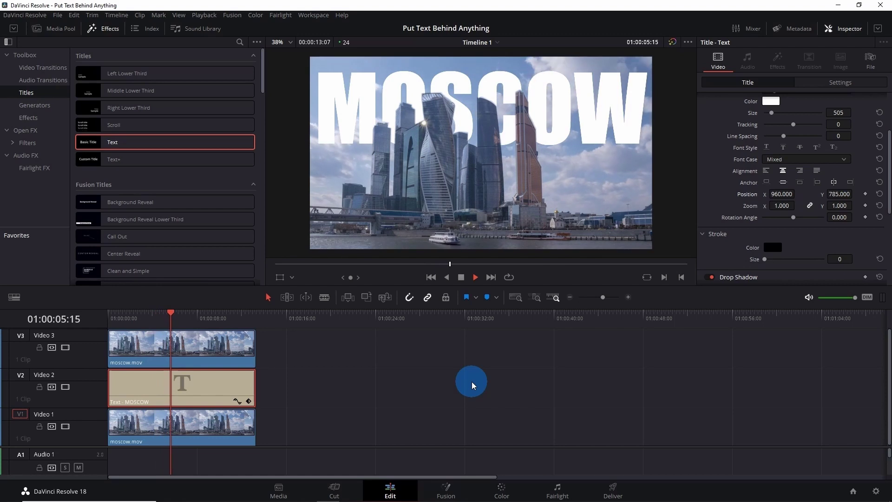
key(space)
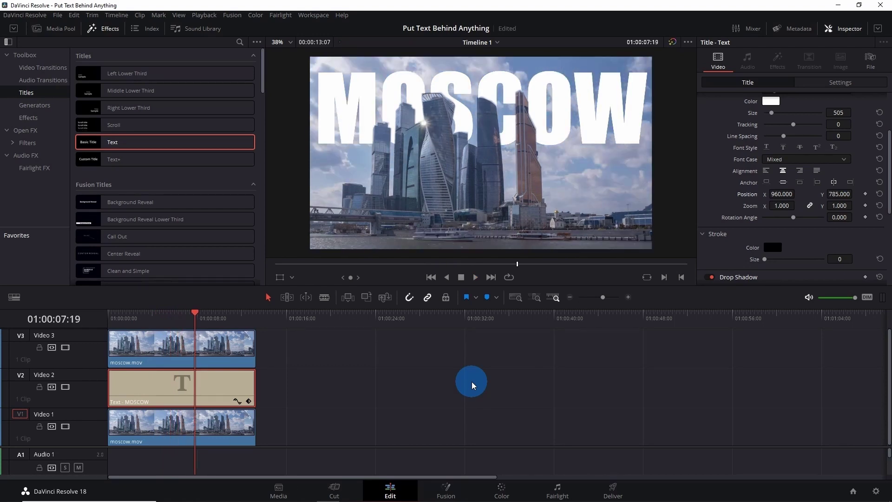